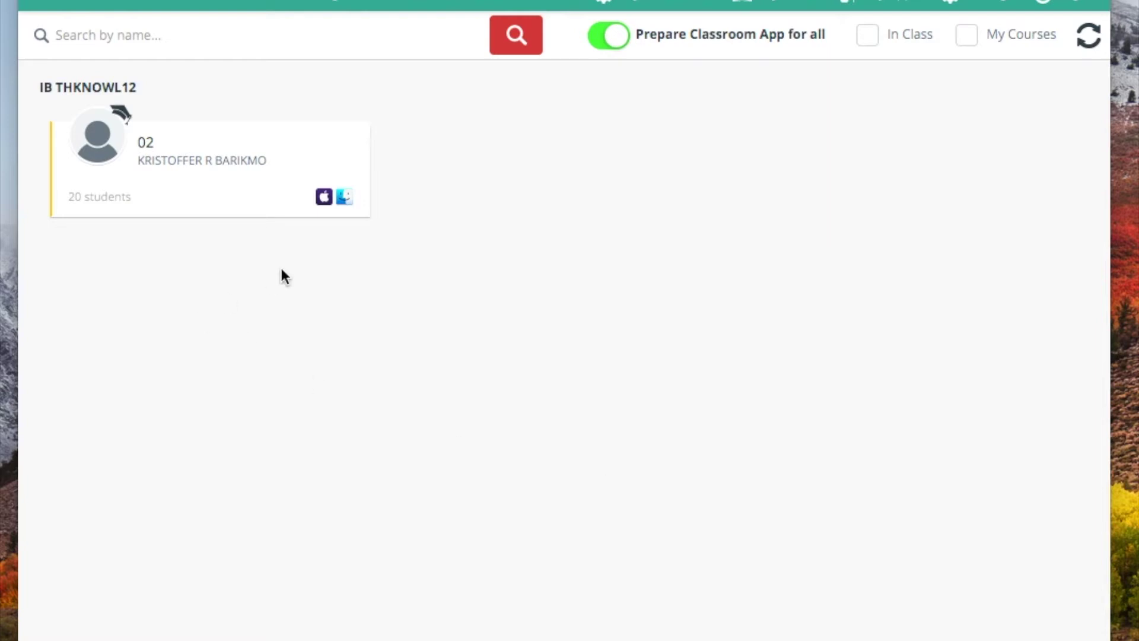
Open section 02 of IB THKNOWL12, switch to its Mac management and look through the student list for marking absences
left_click(190, 162)
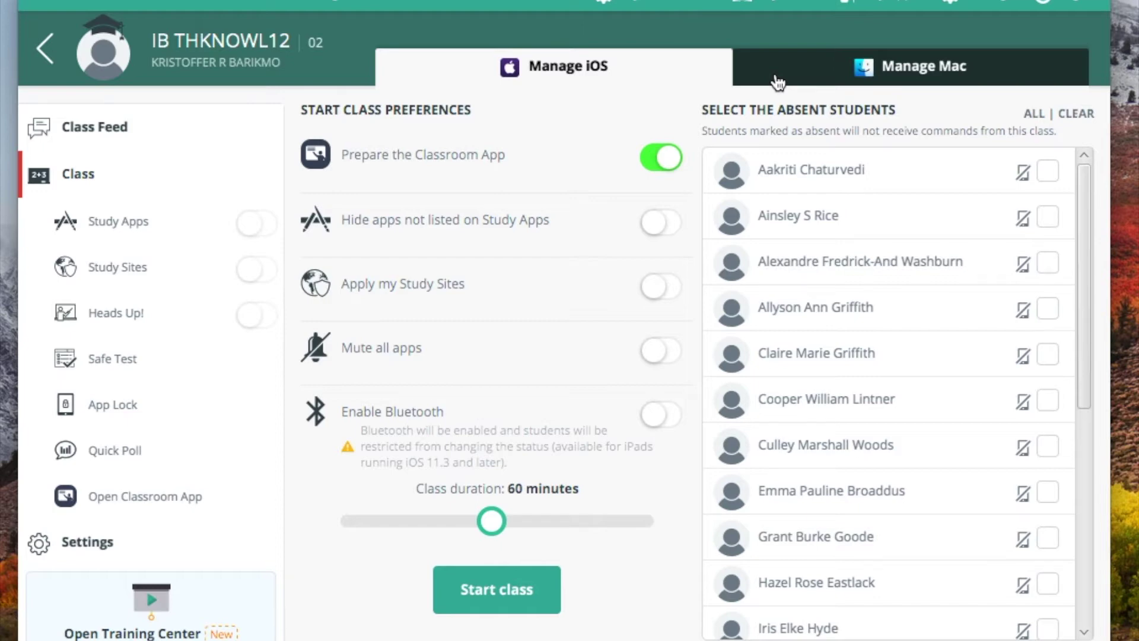
left_click(822, 67)
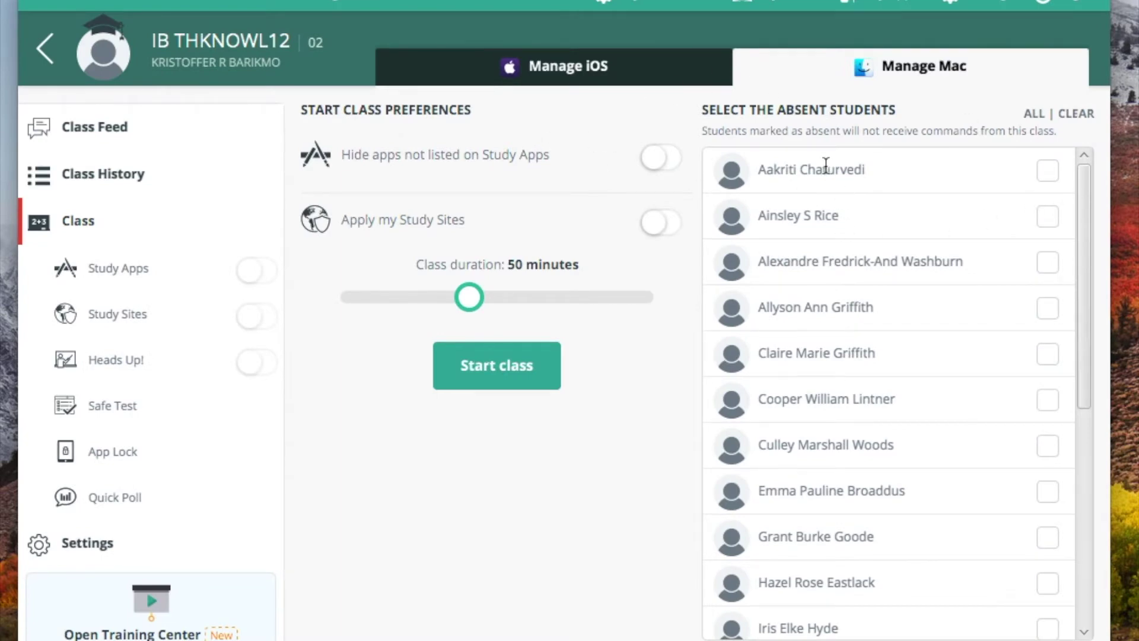
scroll(795, 575, "down", 5)
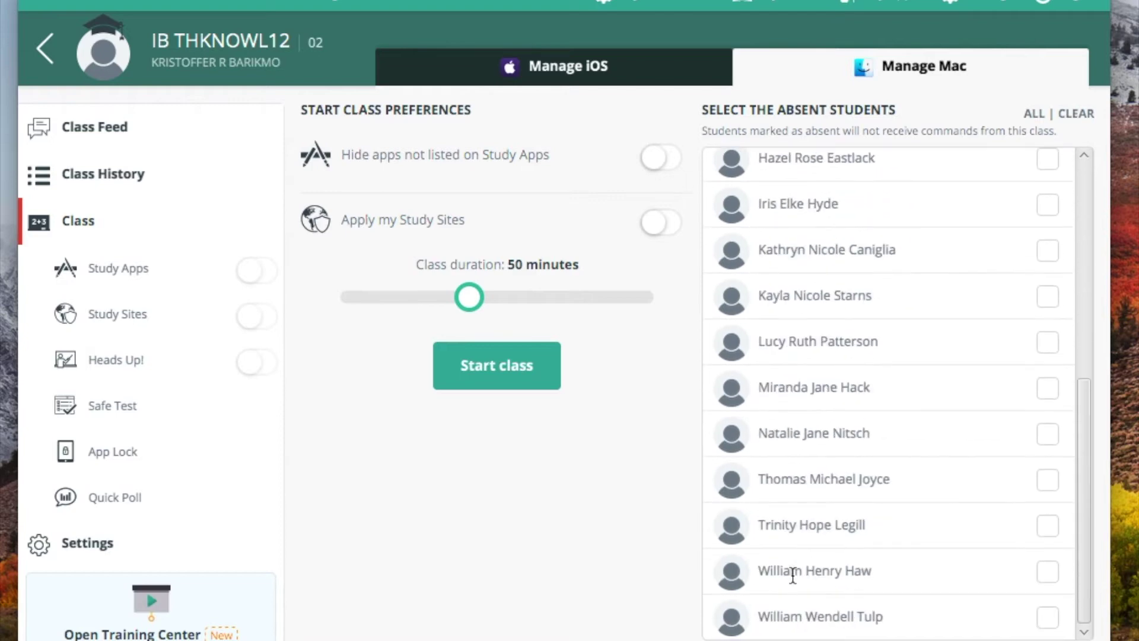
scroll(793, 576, "up", 5)
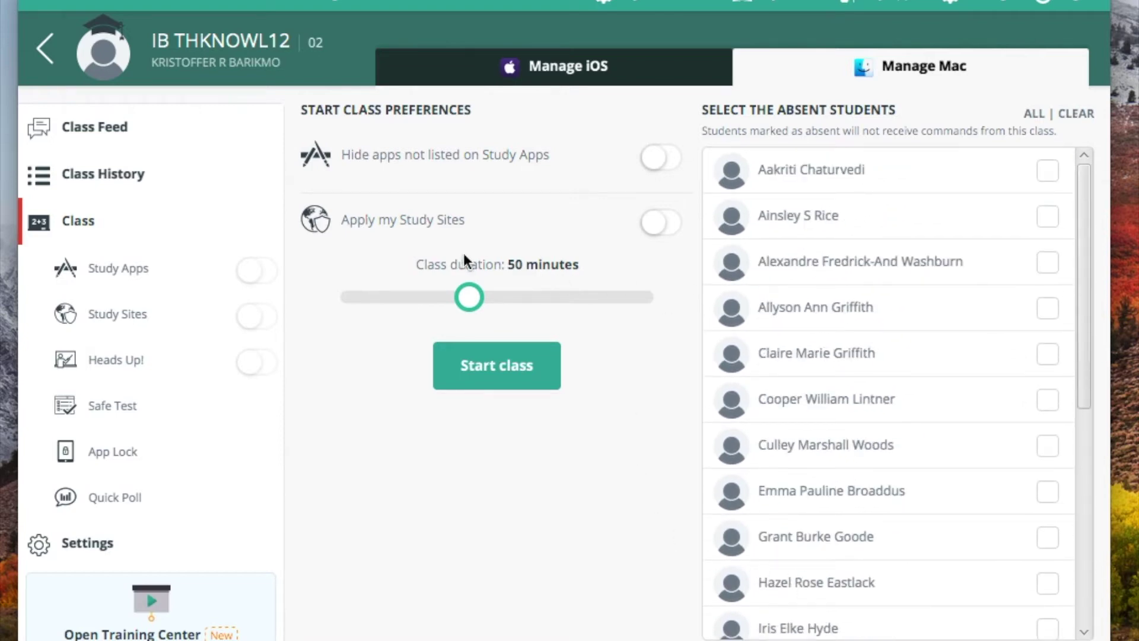
Check the class feed and start the Mac class session from the class preferences
left_click(93, 129)
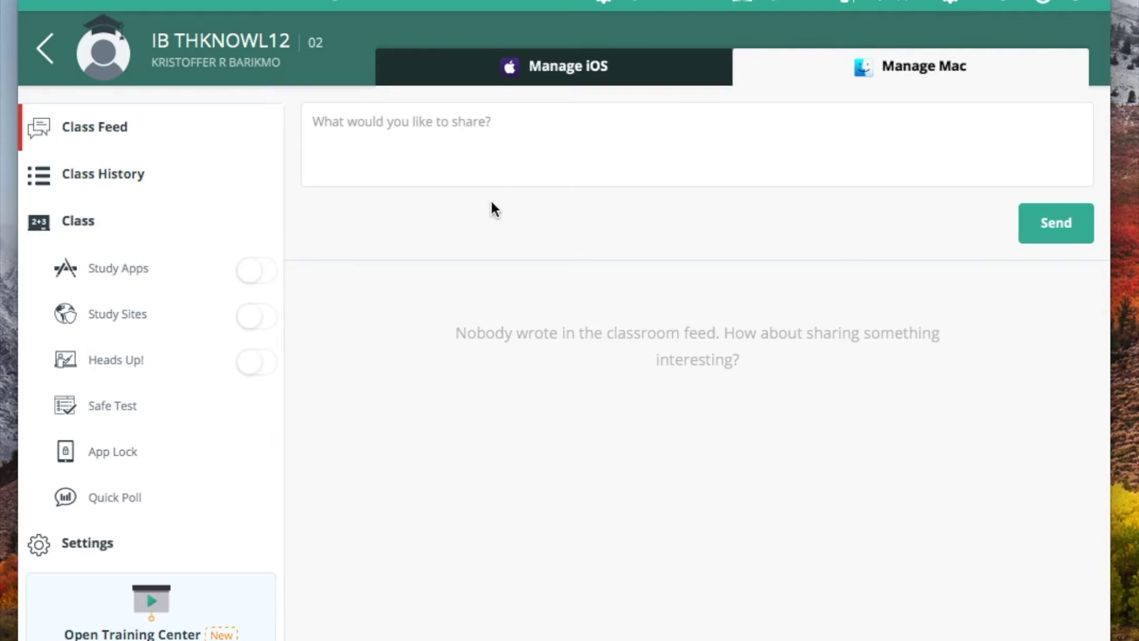
left_click(92, 232)
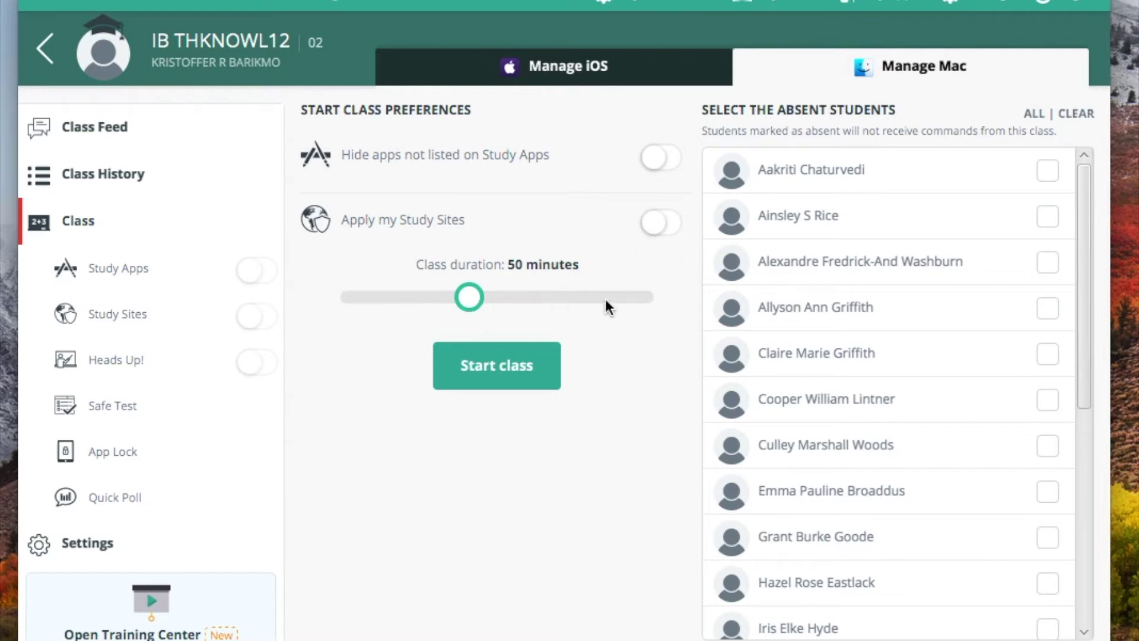
left_click(505, 369)
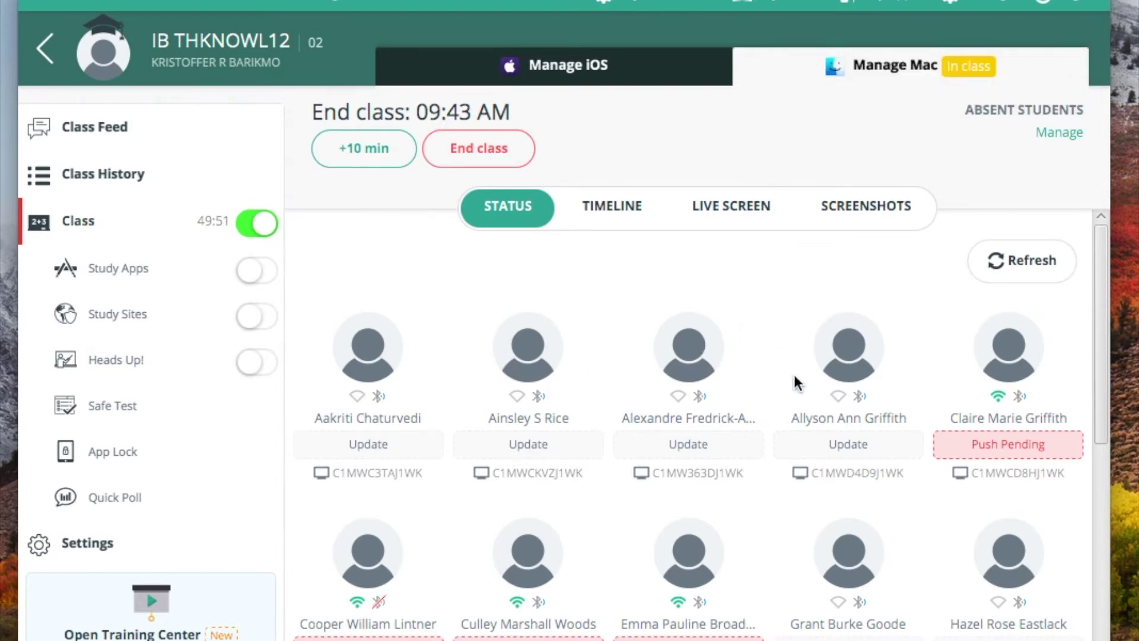
Look through the status of every student's device in the running class
scroll(794, 375, "down", 3)
scroll(794, 375, "up", 2)
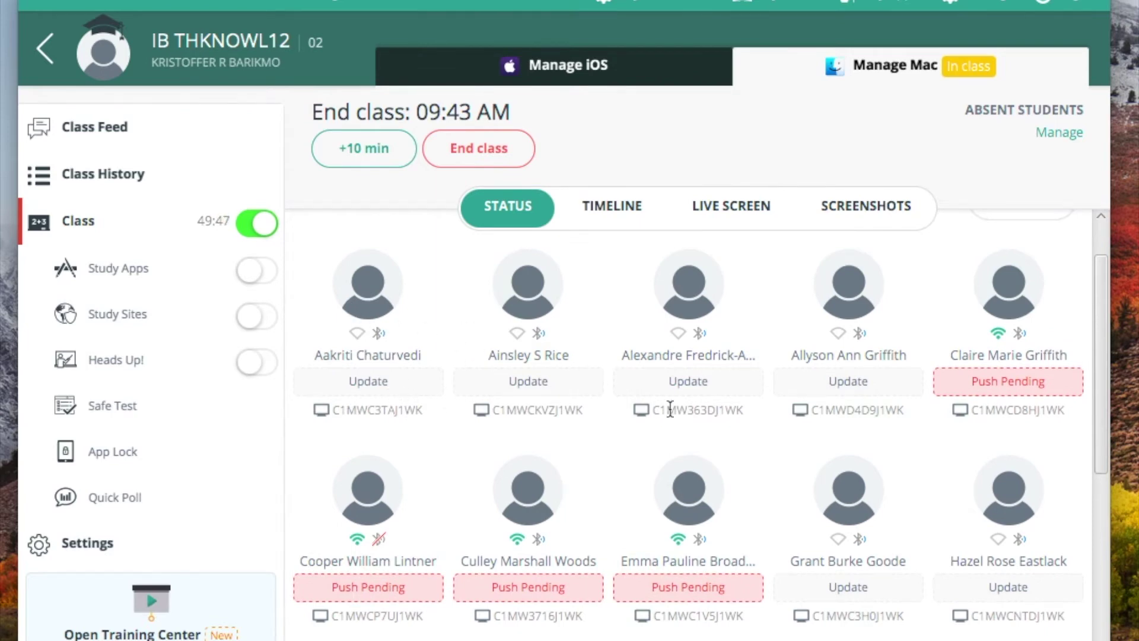
scroll(670, 409, "down", 4)
scroll(670, 409, "down", 2)
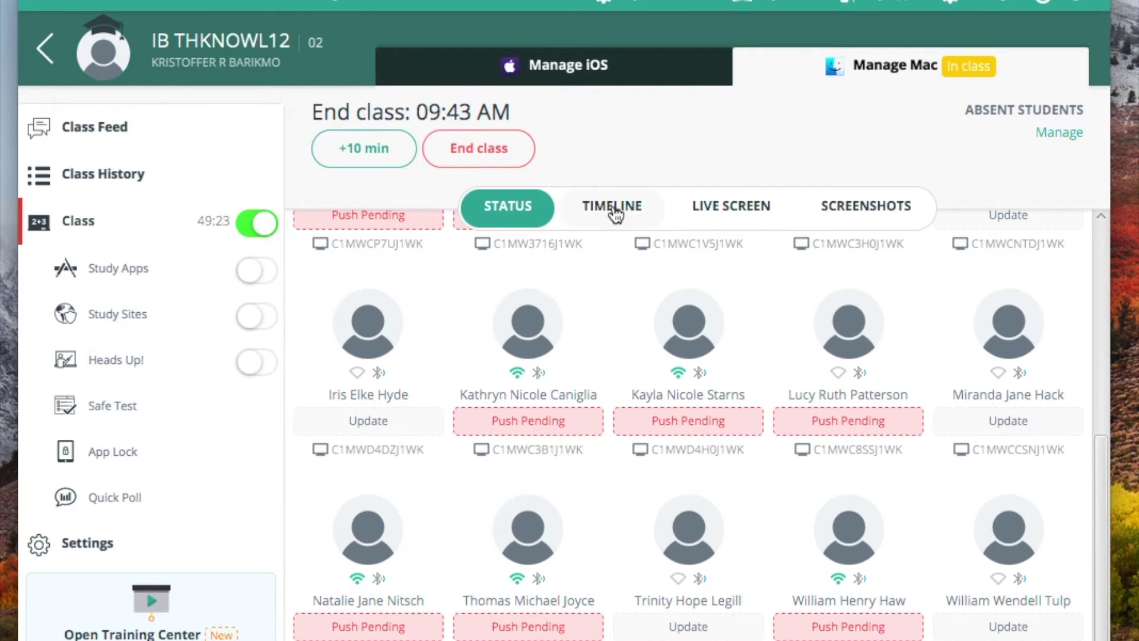
scroll(536, 323, "up", 6)
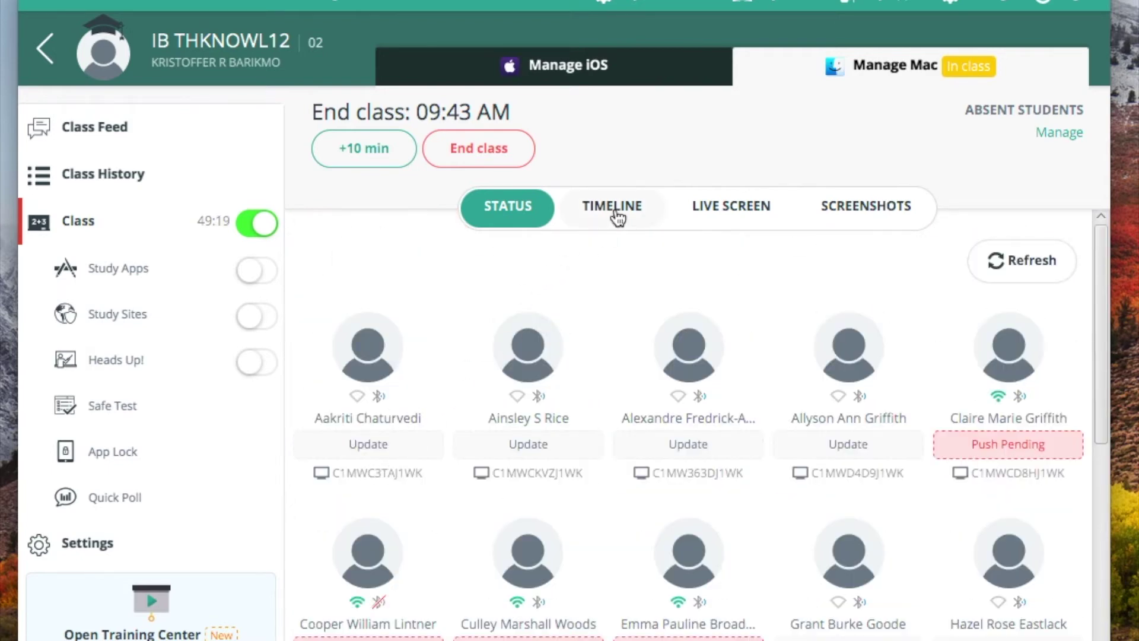
Examine the students' app usage on the timeline, and view and close the screen of a student using Google Chrome
left_click(617, 217)
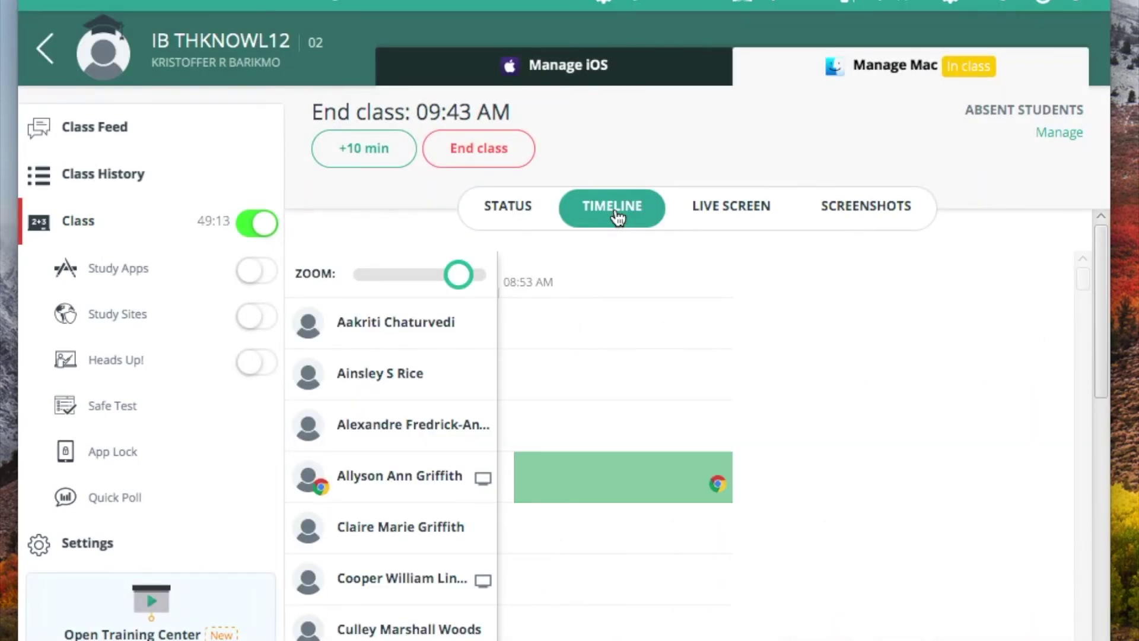
mouse_move(682, 487)
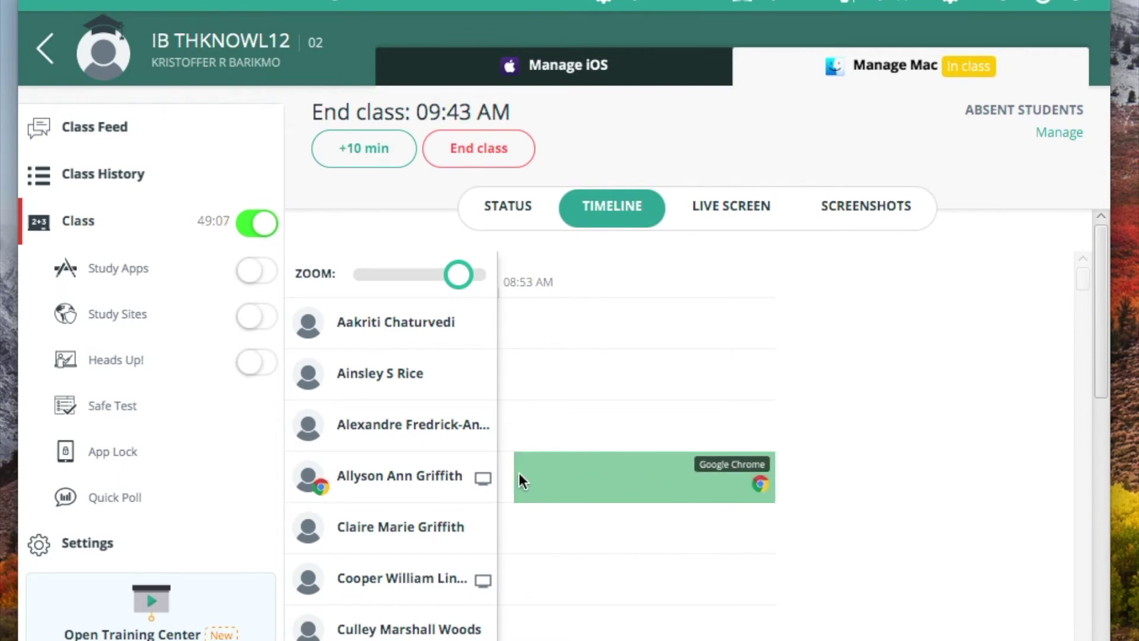
scroll(642, 496, "down", 10)
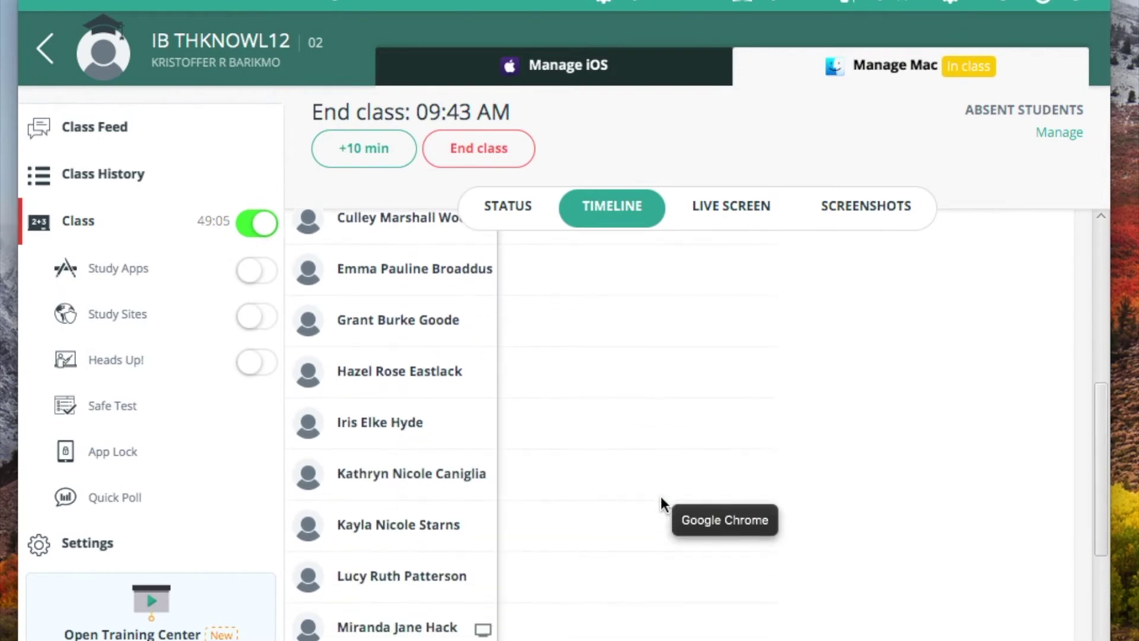
scroll(661, 496, "down", 3)
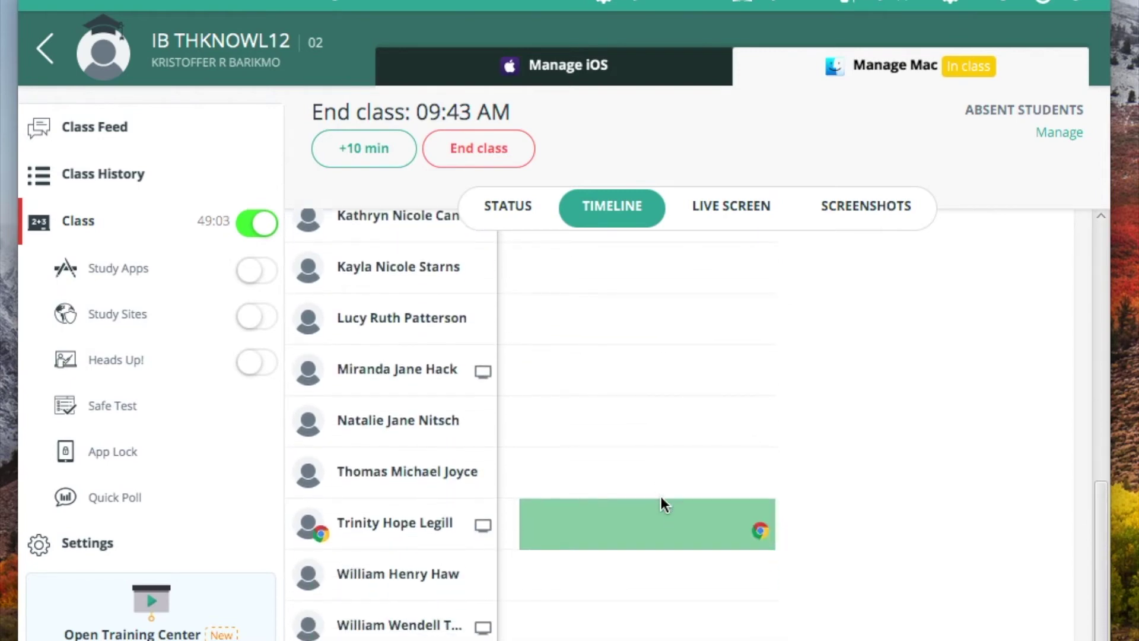
left_click(484, 526)
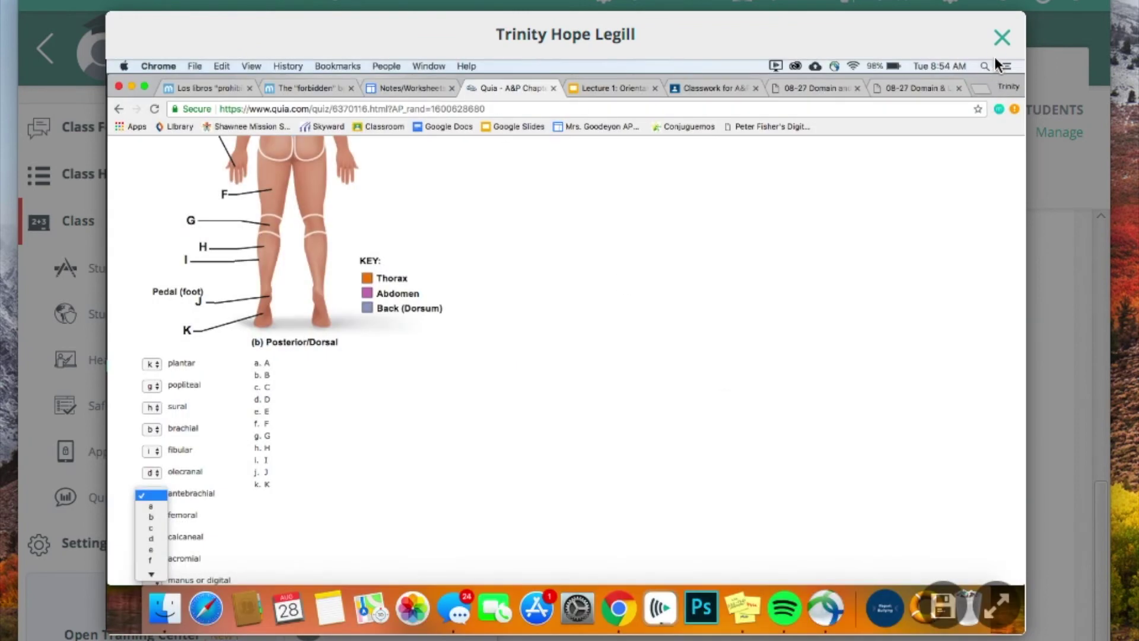
left_click(1002, 38)
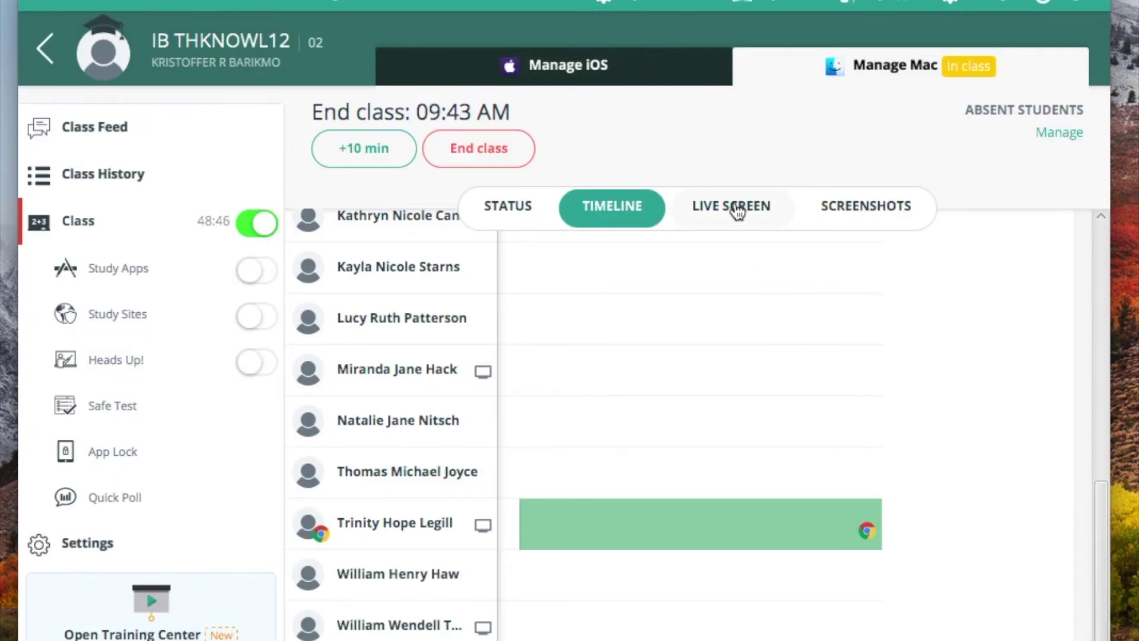
Look through the live screens of all students' Macs in the class
left_click(736, 209)
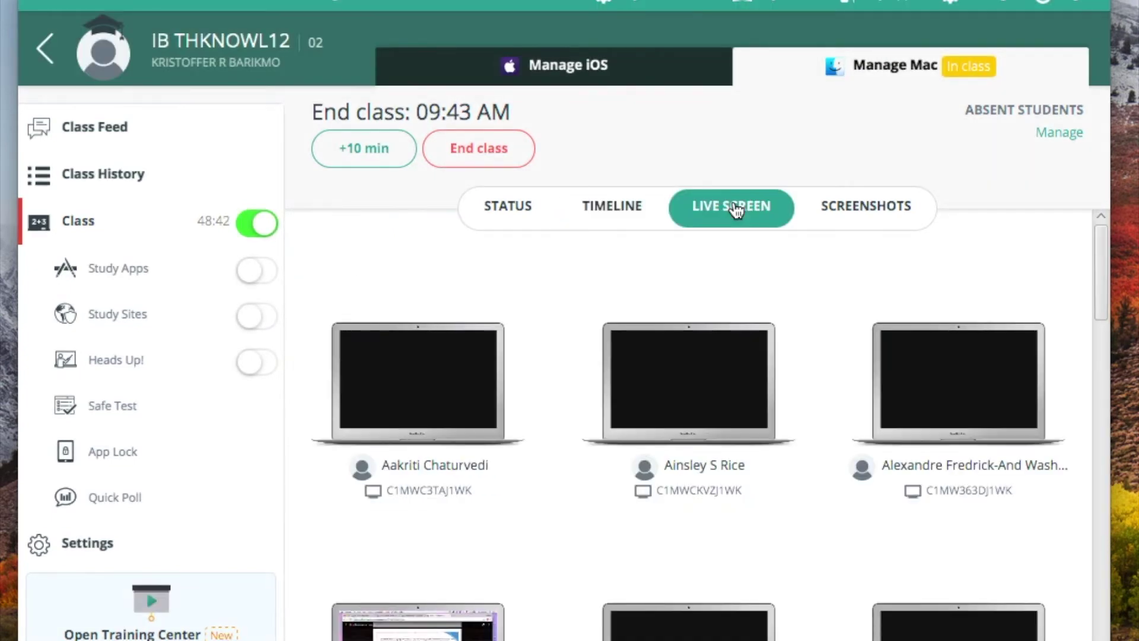
scroll(820, 584, "down", 3)
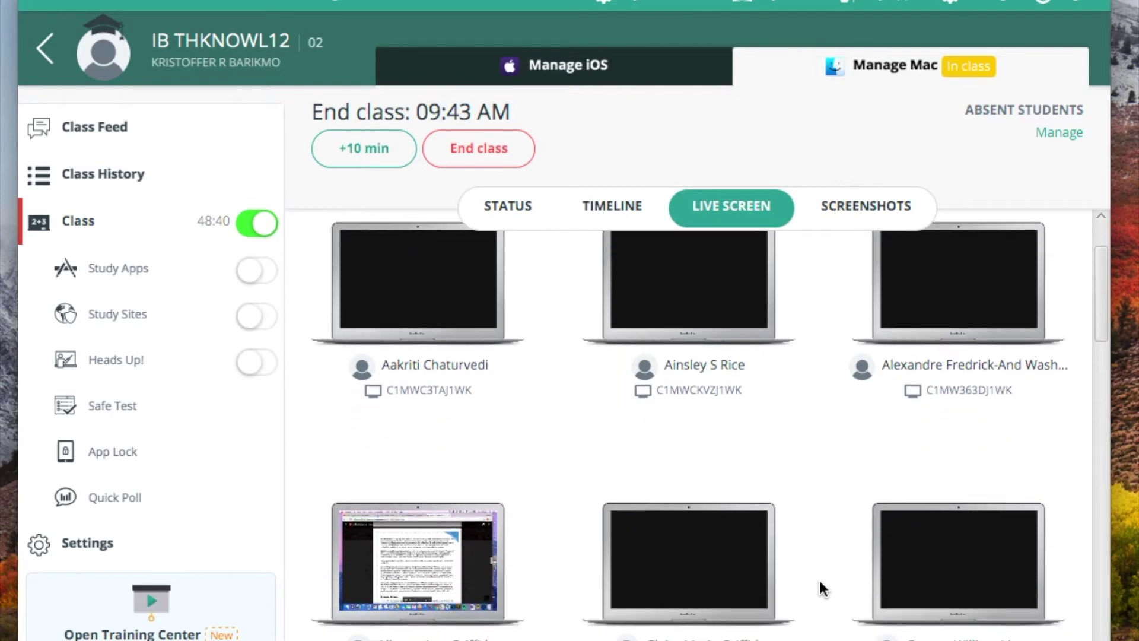
scroll(821, 587, "down", 5)
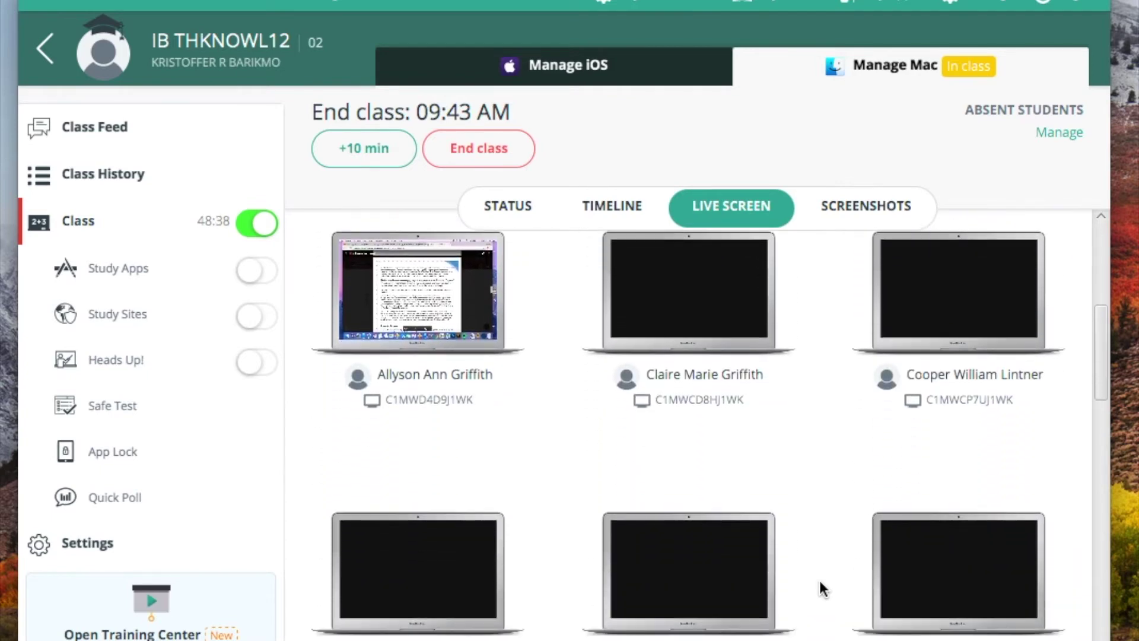
scroll(822, 589, "down", 7)
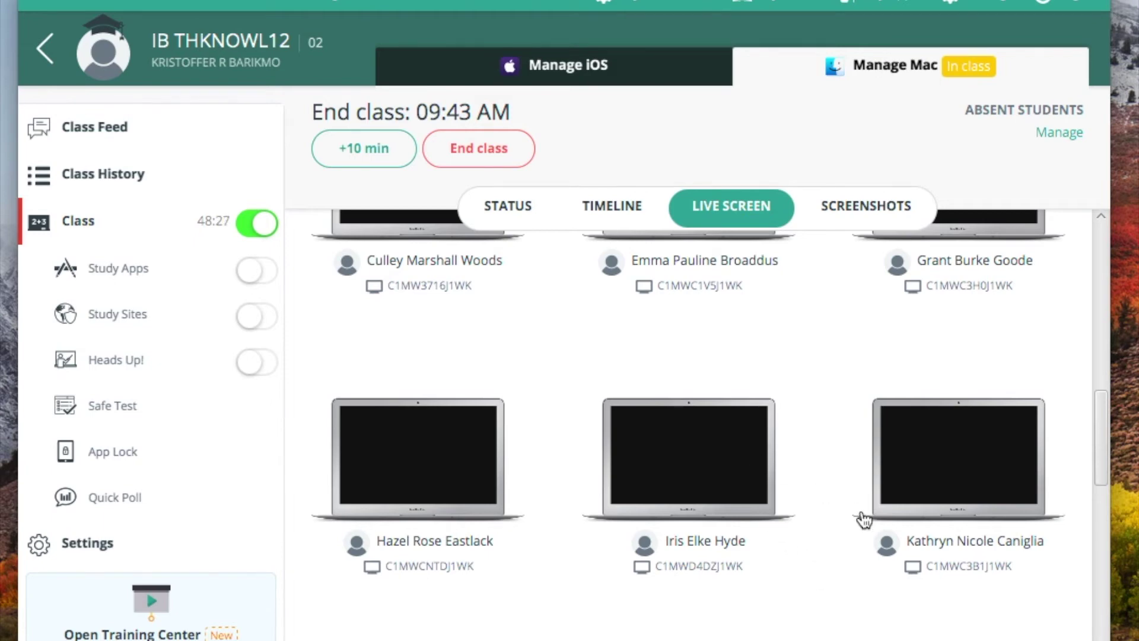
scroll(864, 514, "down", 5)
scroll(866, 512, "down", 3)
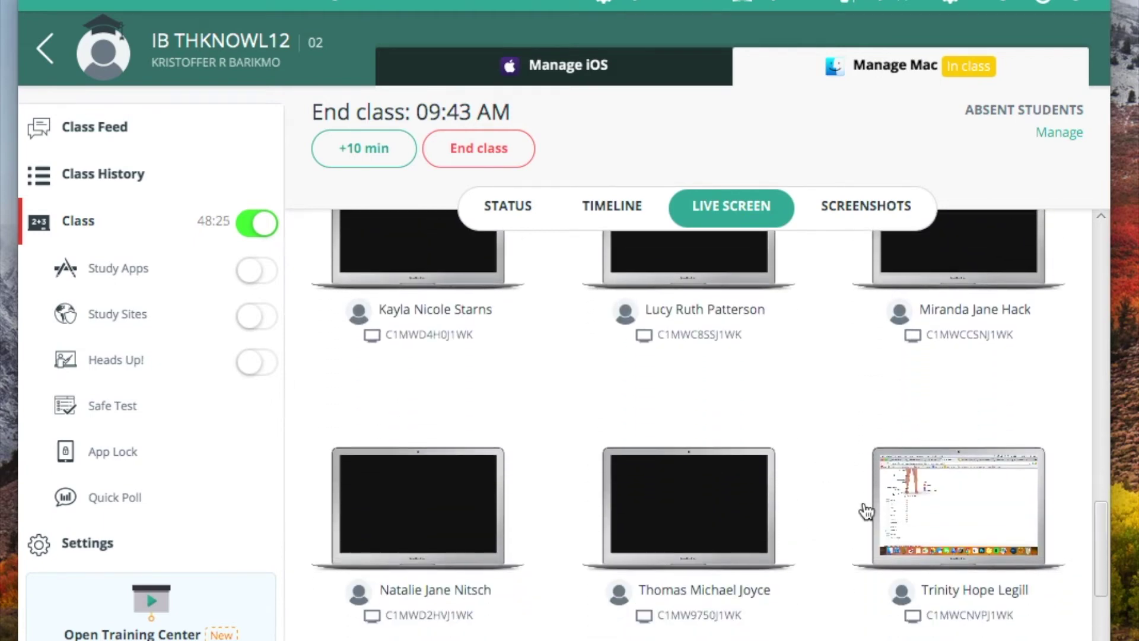
scroll(866, 511, "down", 4)
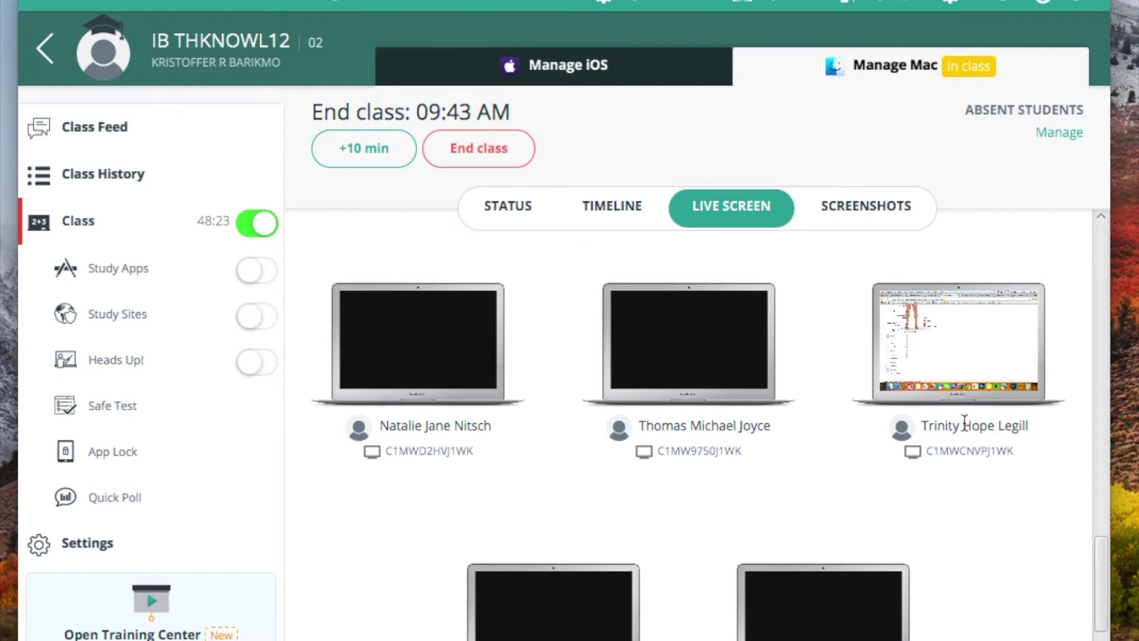
Enlarge the live screen of the student working on the Quia anatomy quiz, take a screenshot of it and close the view
left_click(970, 381)
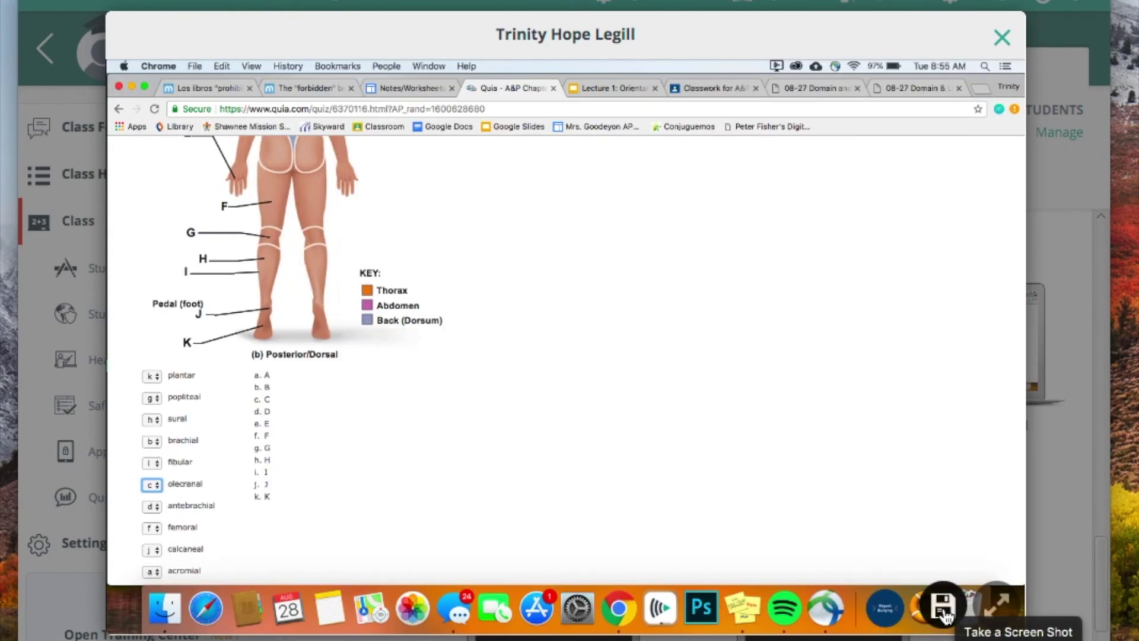
left_click(943, 607)
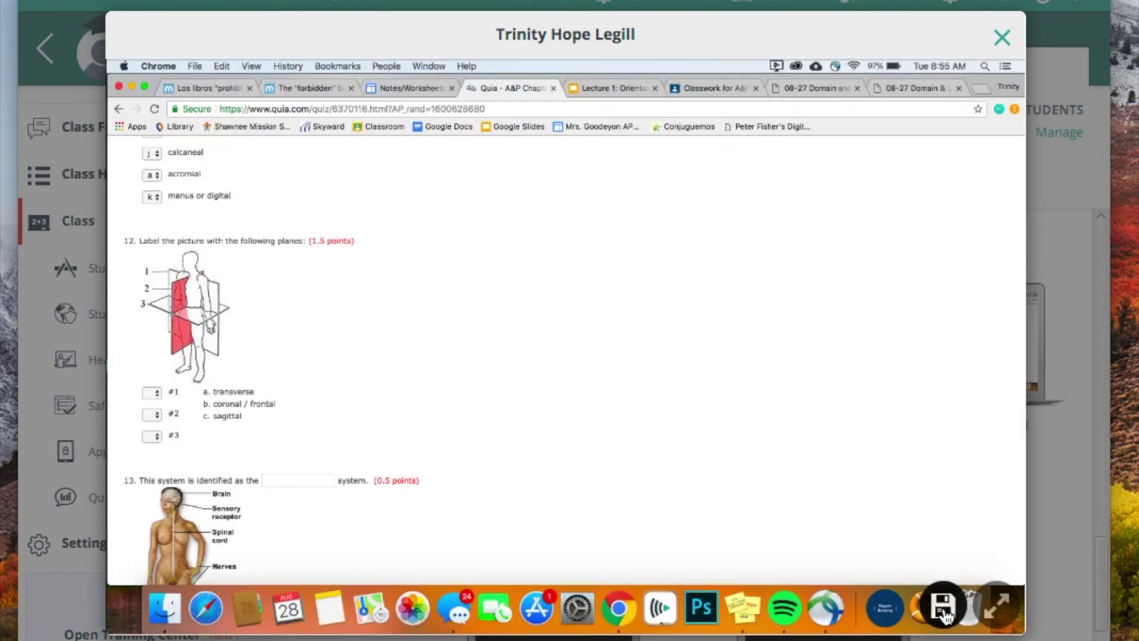
left_click(943, 606)
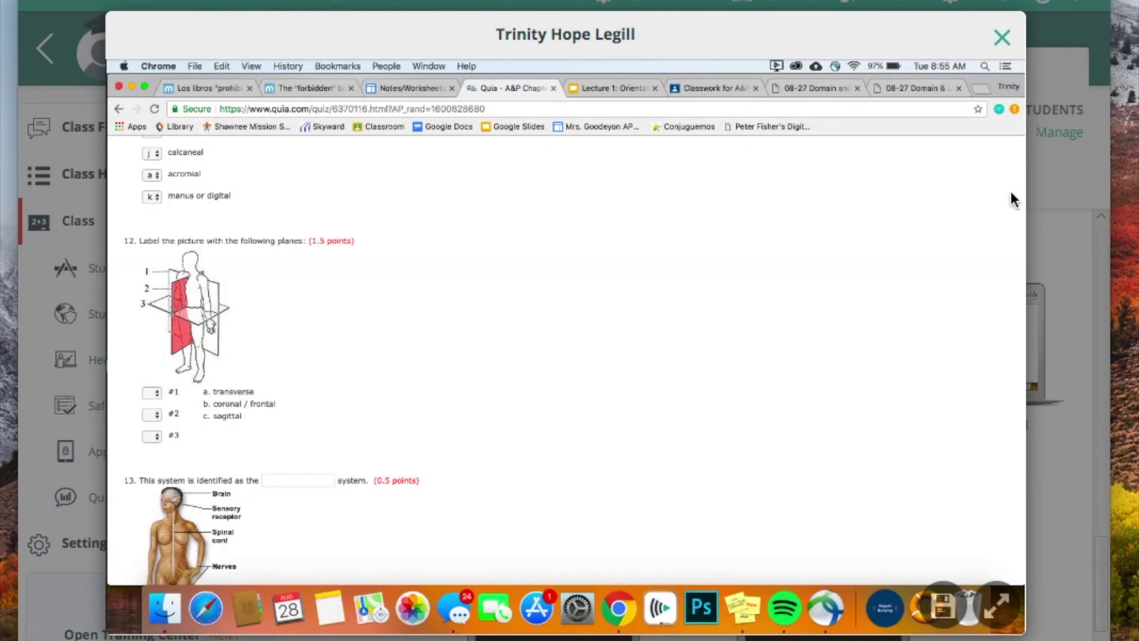
left_click(1003, 39)
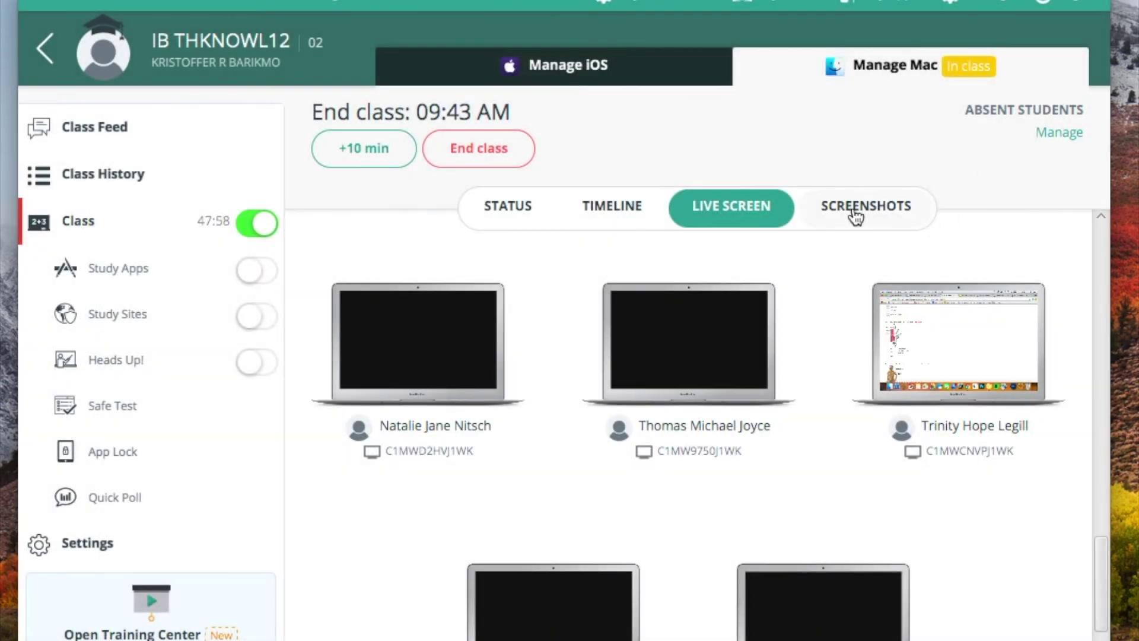
View the 08:55 AM capture among the class screenshots, close it and end the class
left_click(860, 217)
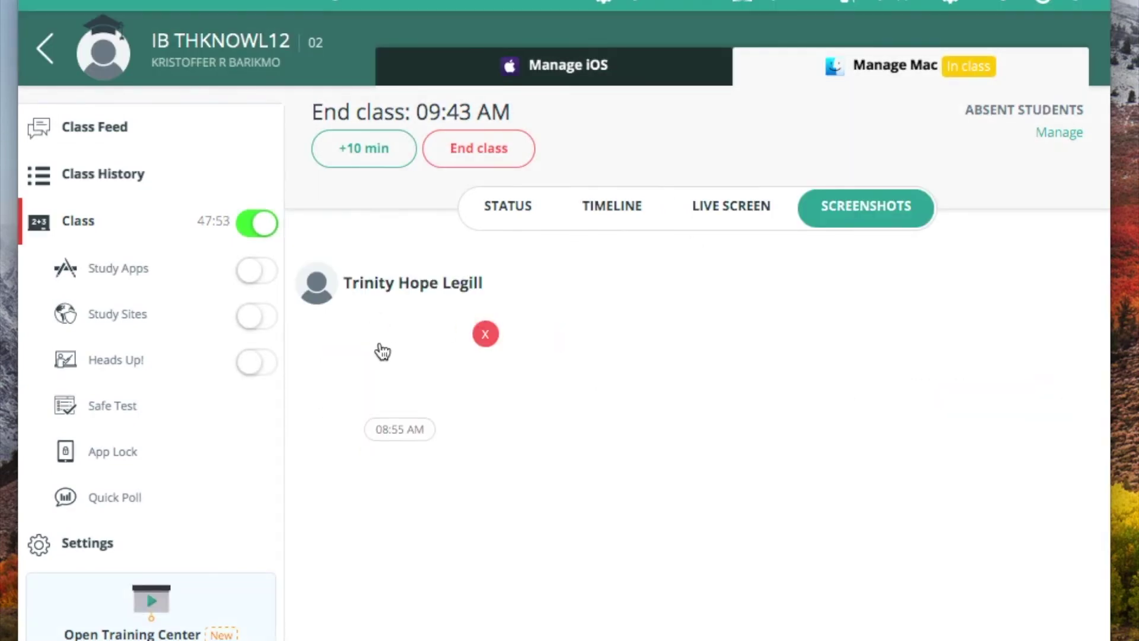
left_click(408, 374)
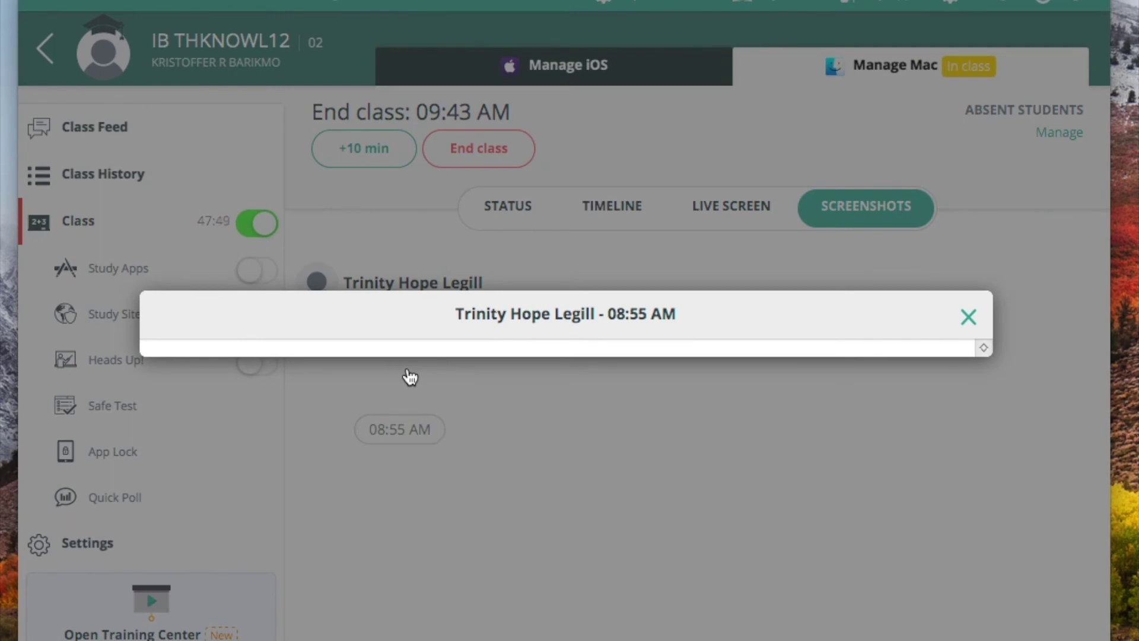
left_click(972, 321)
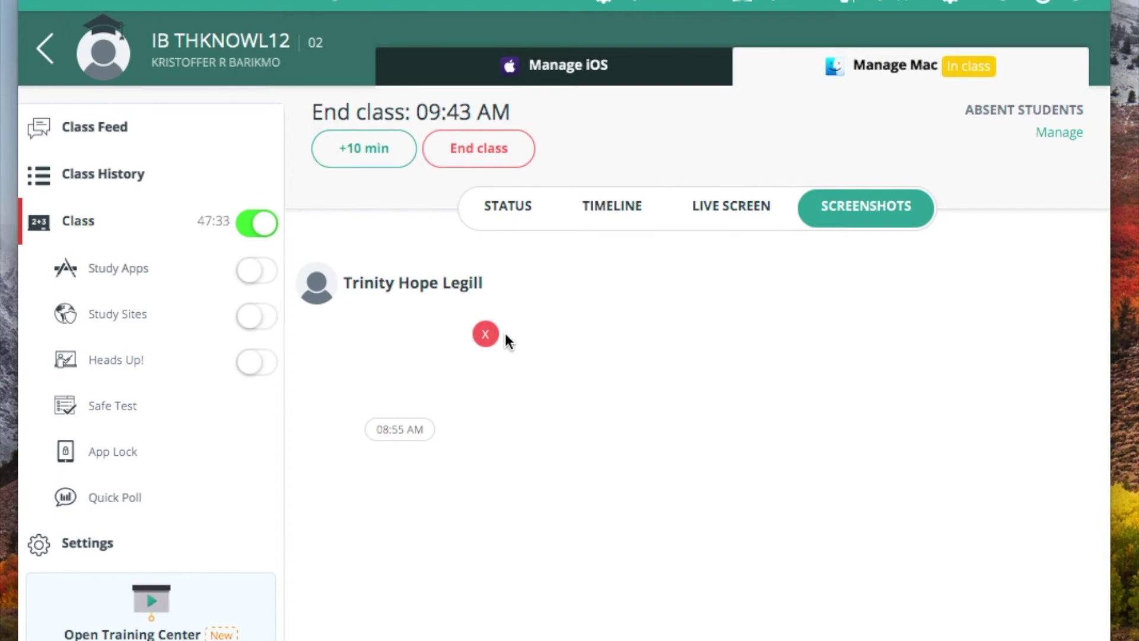
left_click(482, 149)
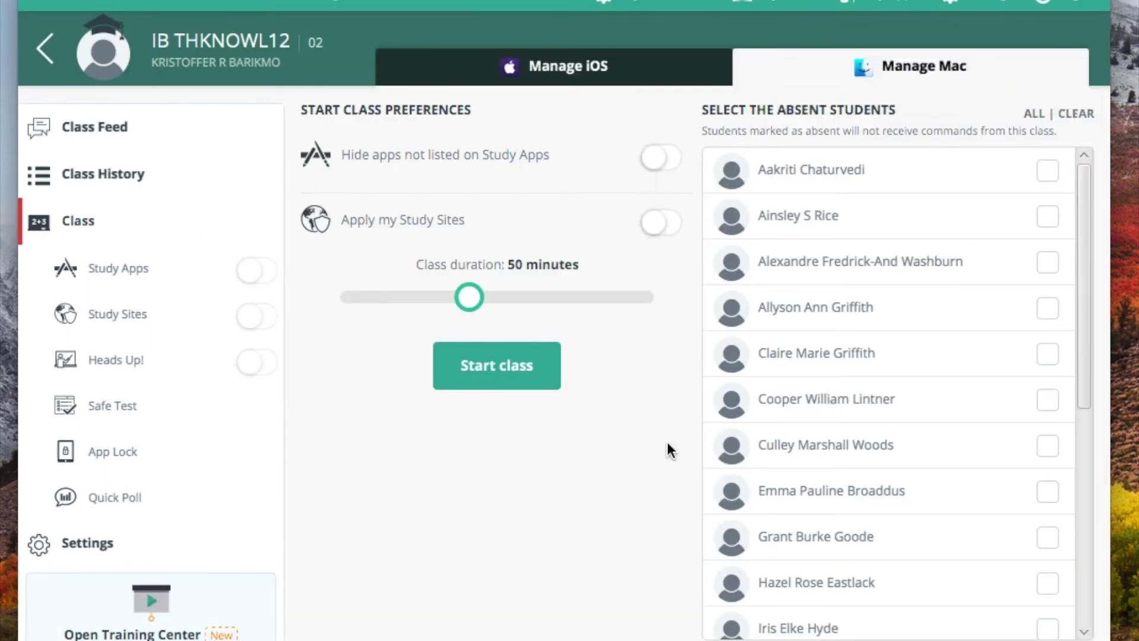
Review the Safe Test, App Lock and Quick Poll features of the class
left_click(109, 409)
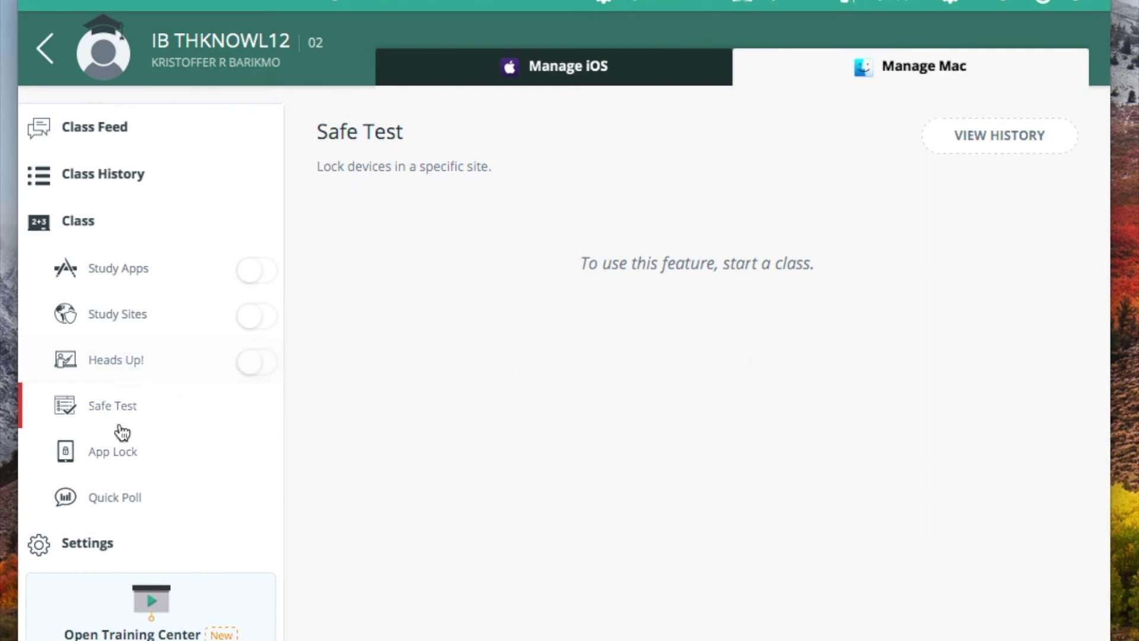
left_click(112, 462)
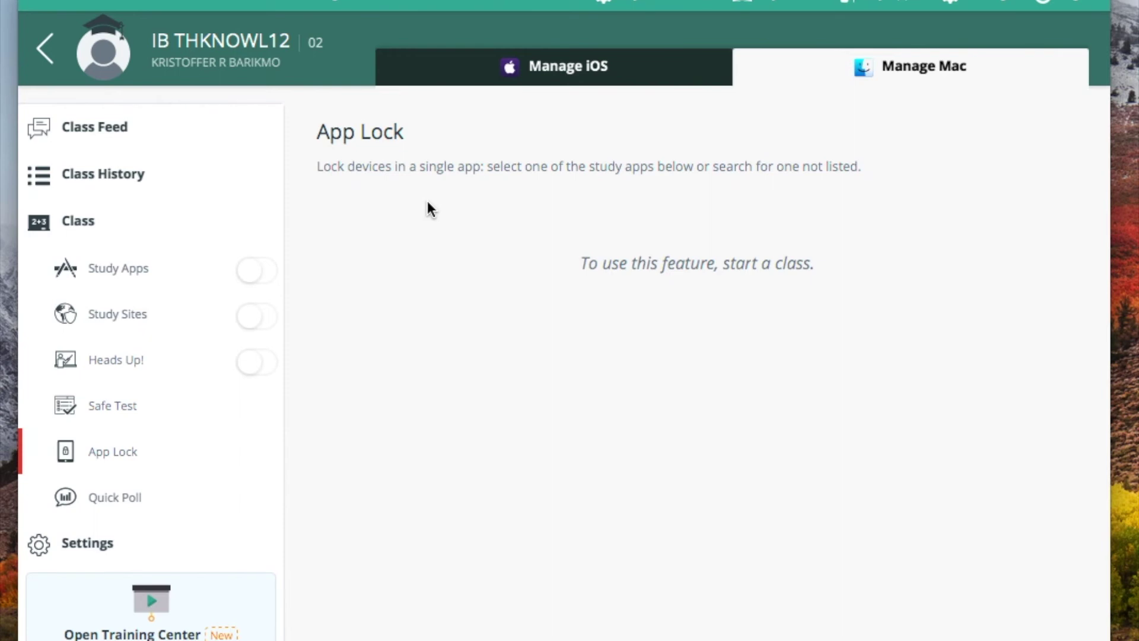
left_click(99, 501)
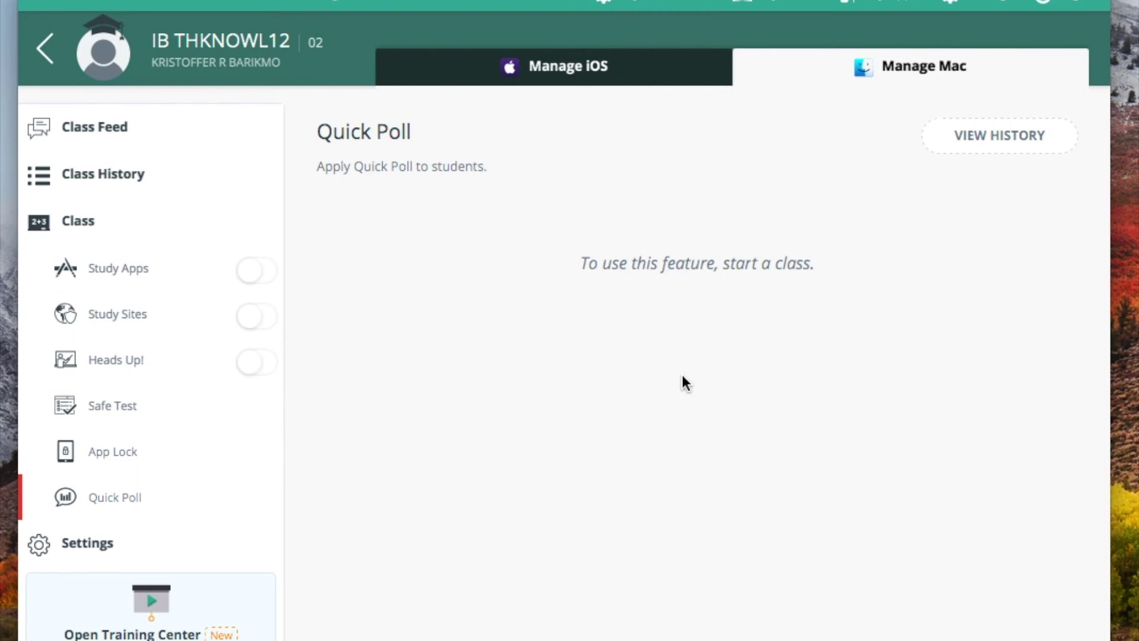
Open the Heads Up feature and try to turn it on to inactivate the student devices
left_click(121, 360)
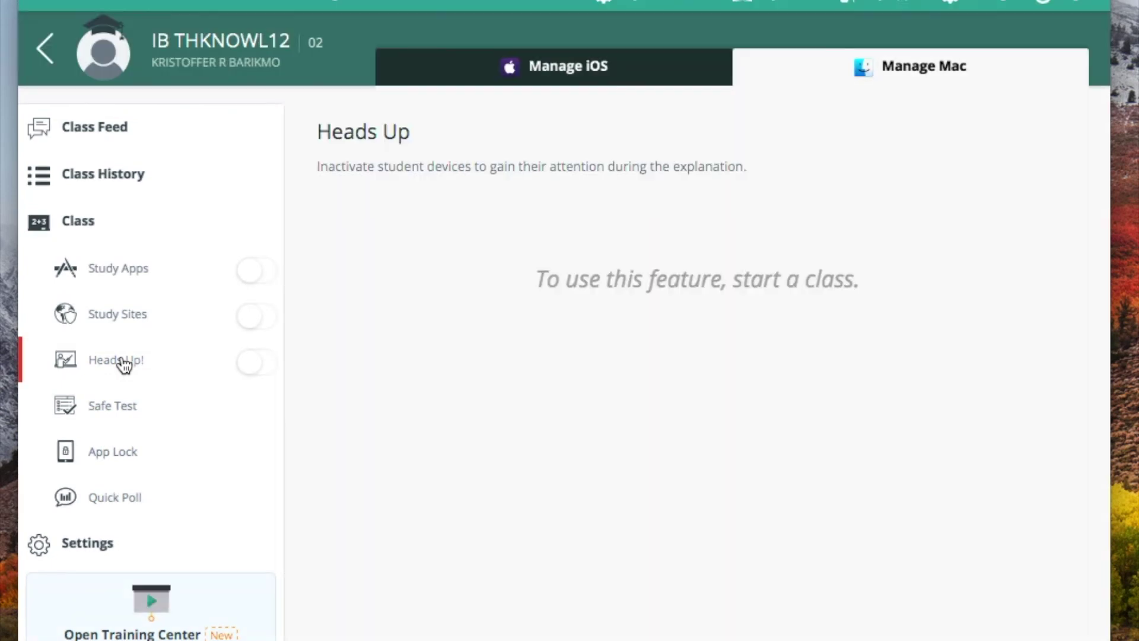
left_click(255, 371)
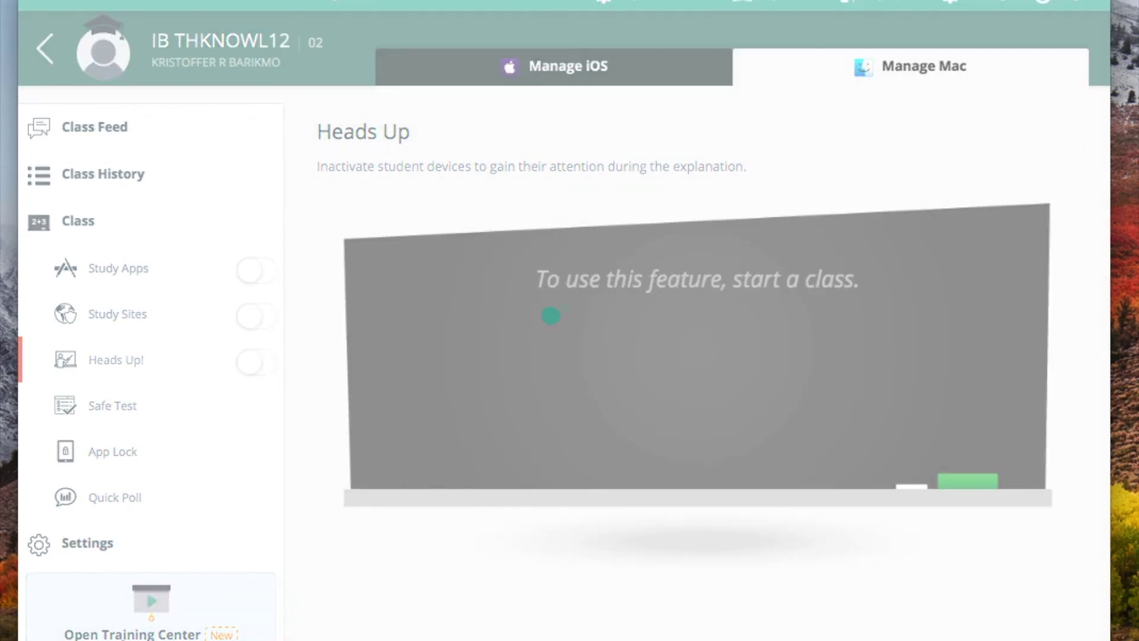
Open the Teacher Training Center and start the introduction lesson "How Mosyle will help you in the classroom"
left_click(177, 624)
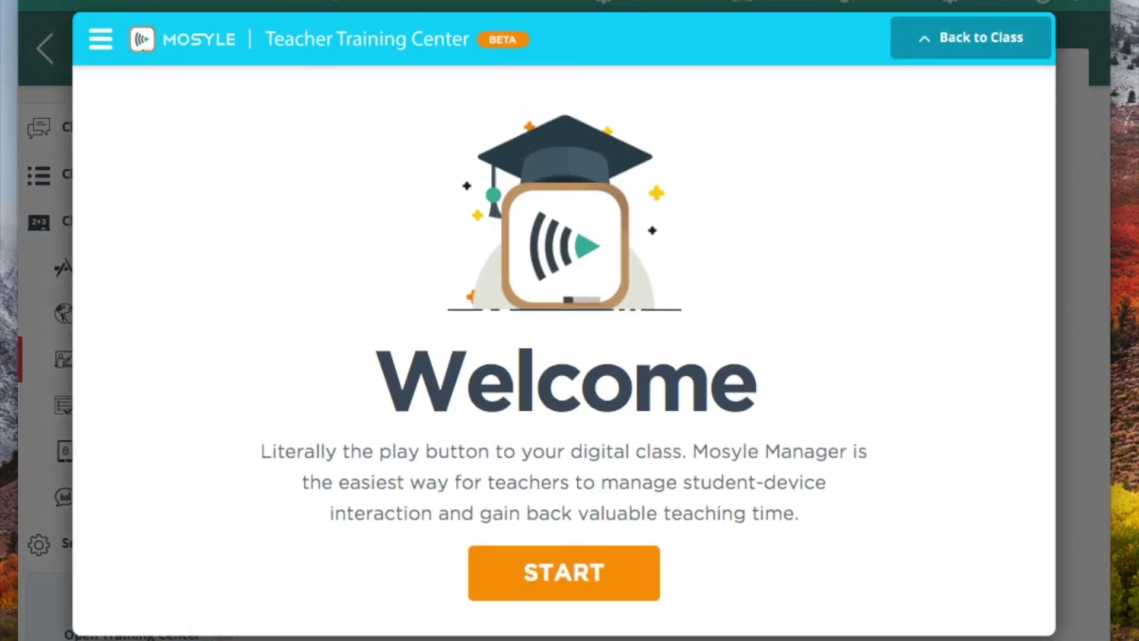
left_click(581, 582)
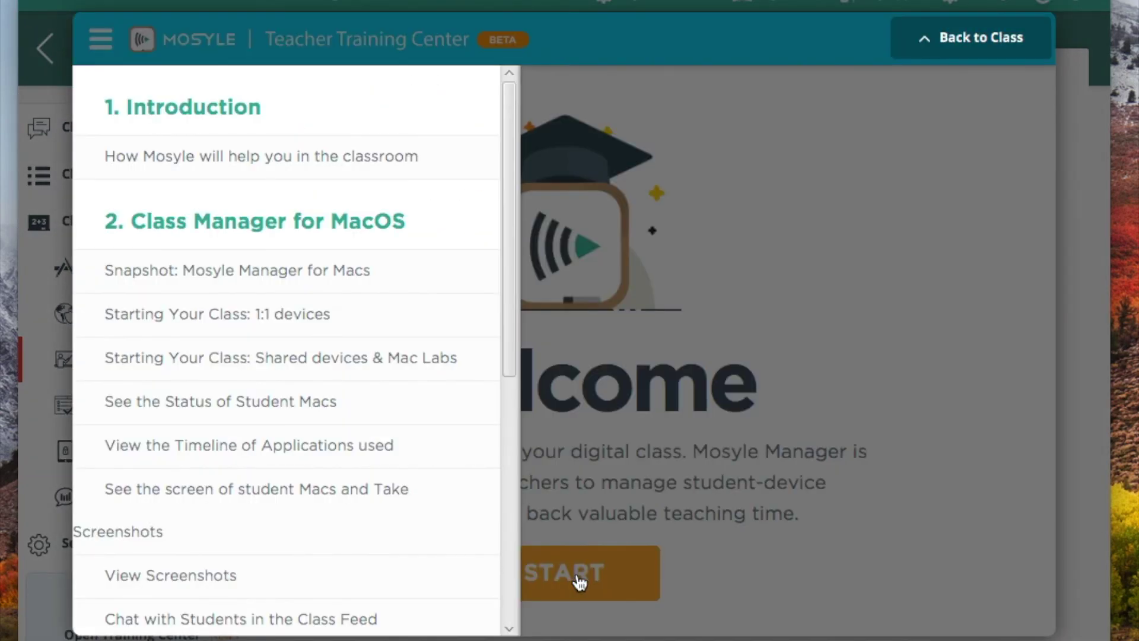
left_click(321, 157)
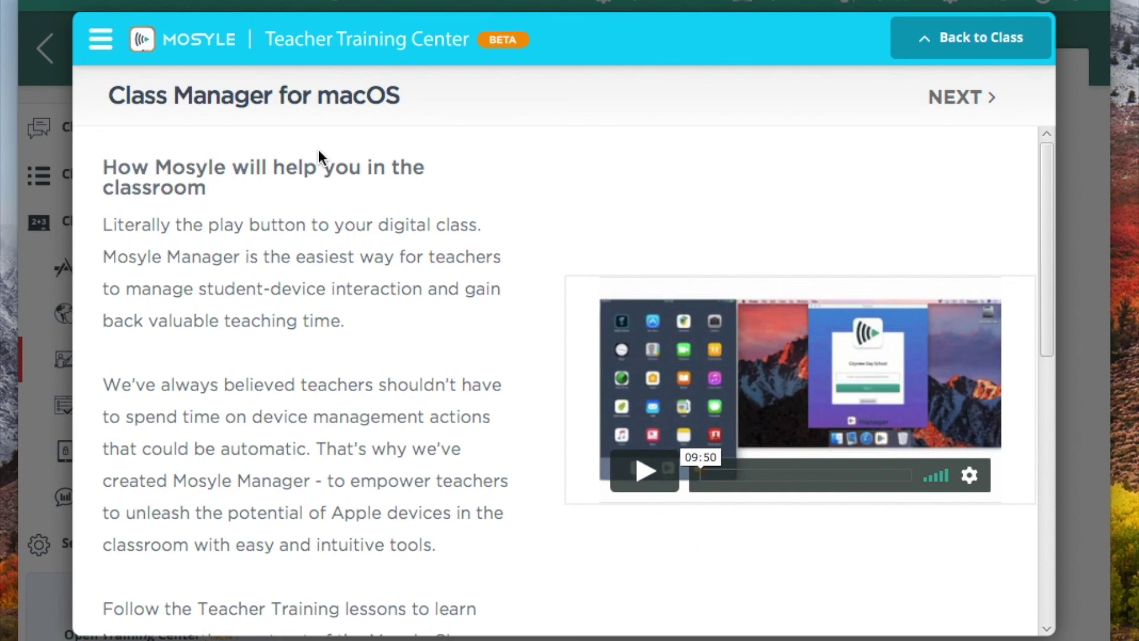
Page forward through the Class Manager for macOS lessons, from the snapshot and class setup to Status and Timeline
left_click(946, 108)
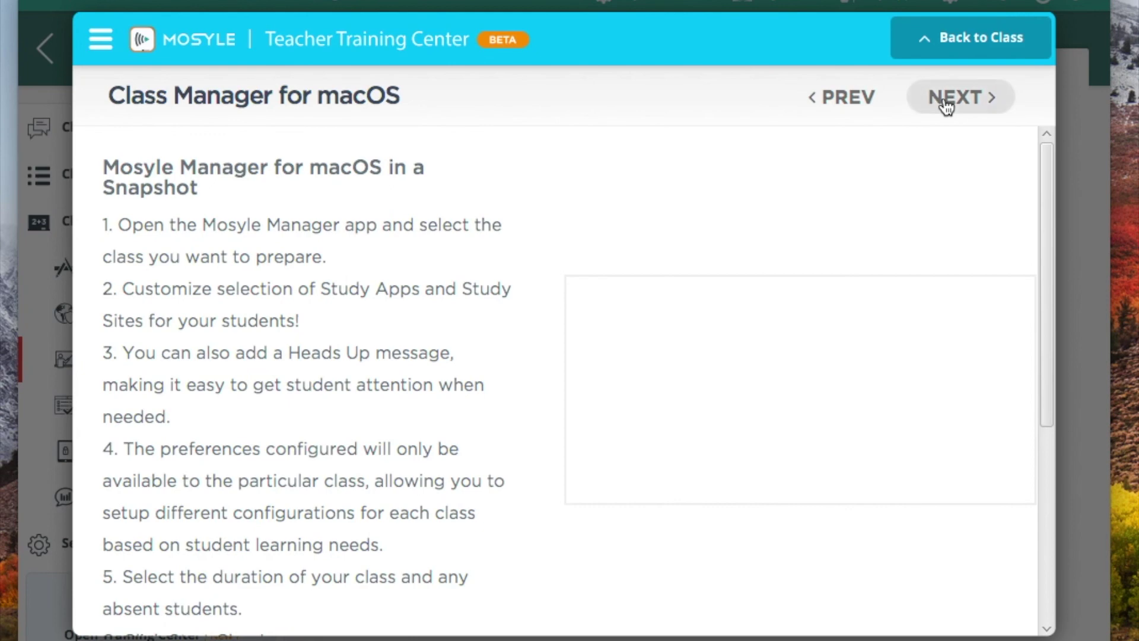
left_click(947, 107)
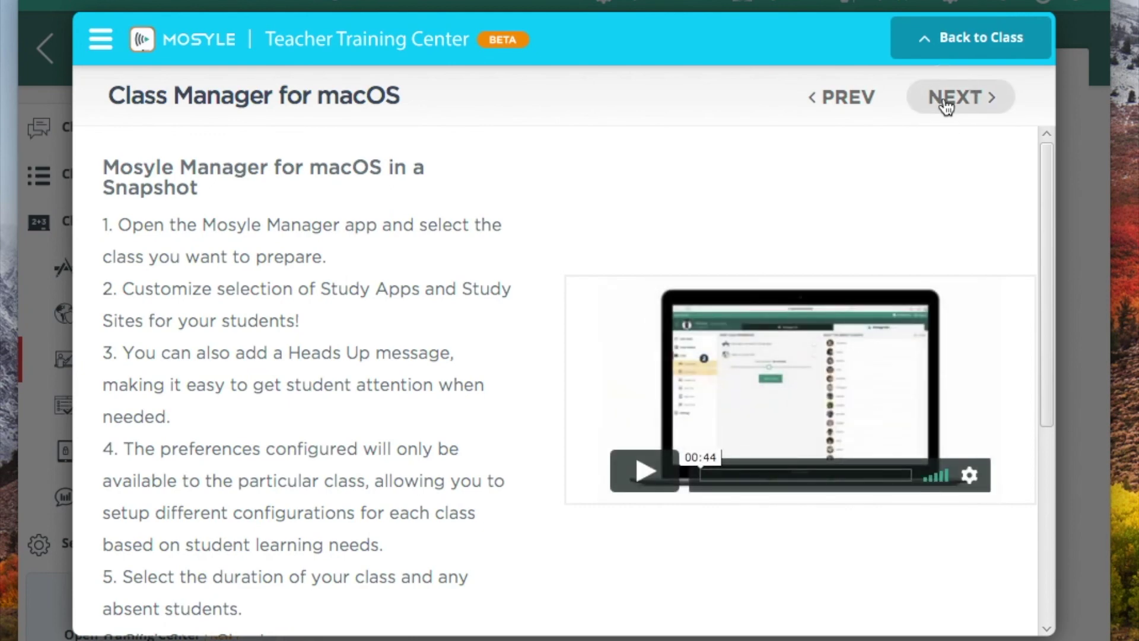
left_click(947, 107)
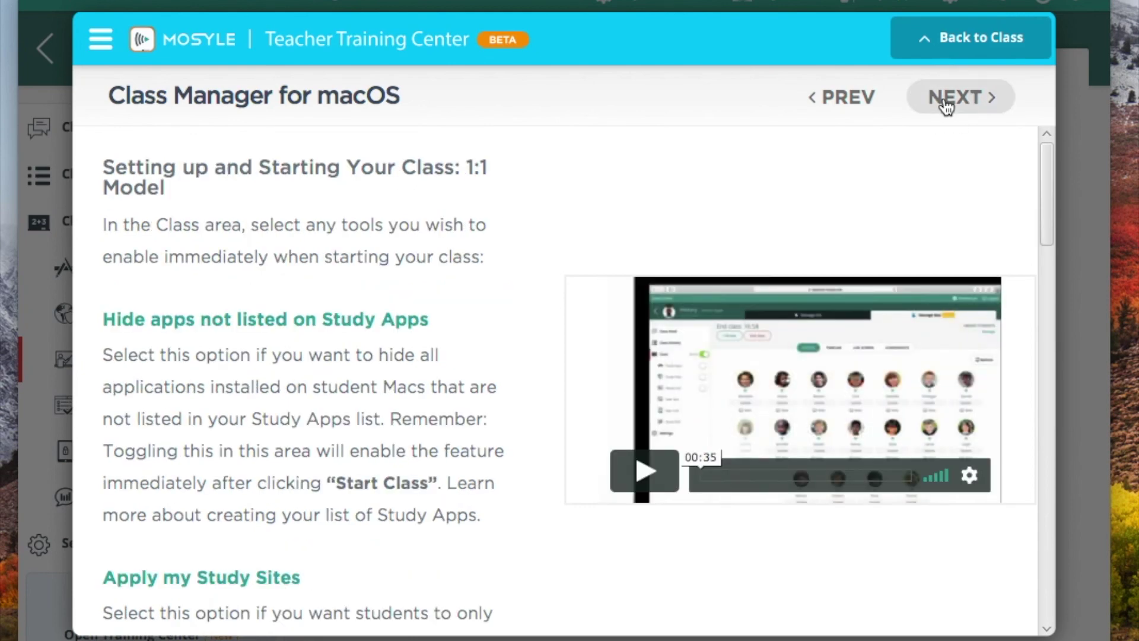
left_click(947, 107)
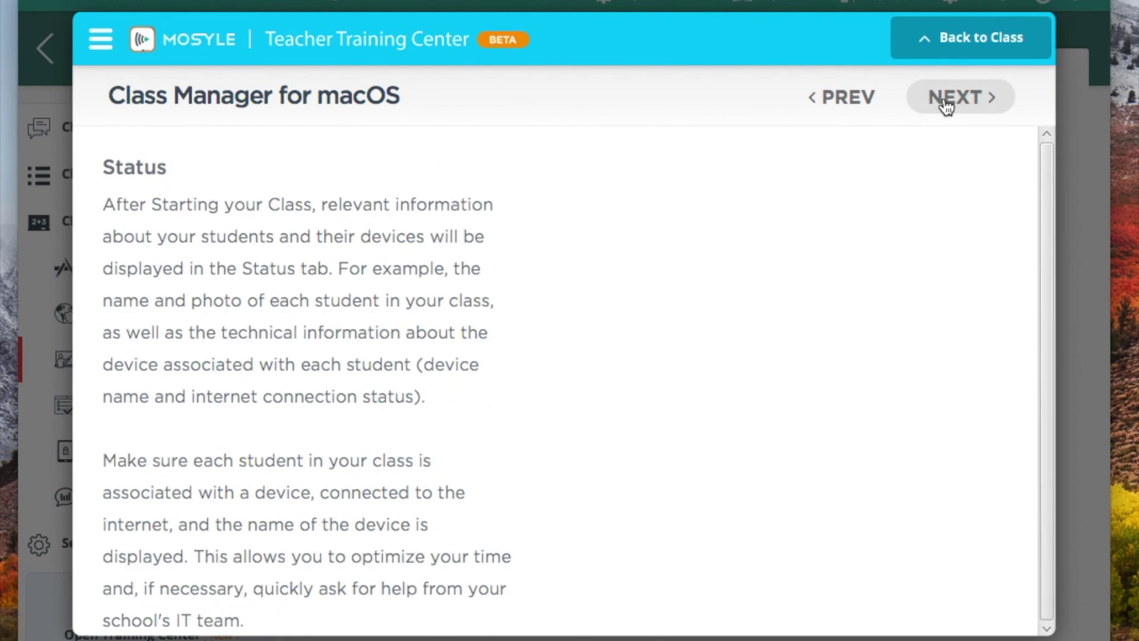
left_click(947, 107)
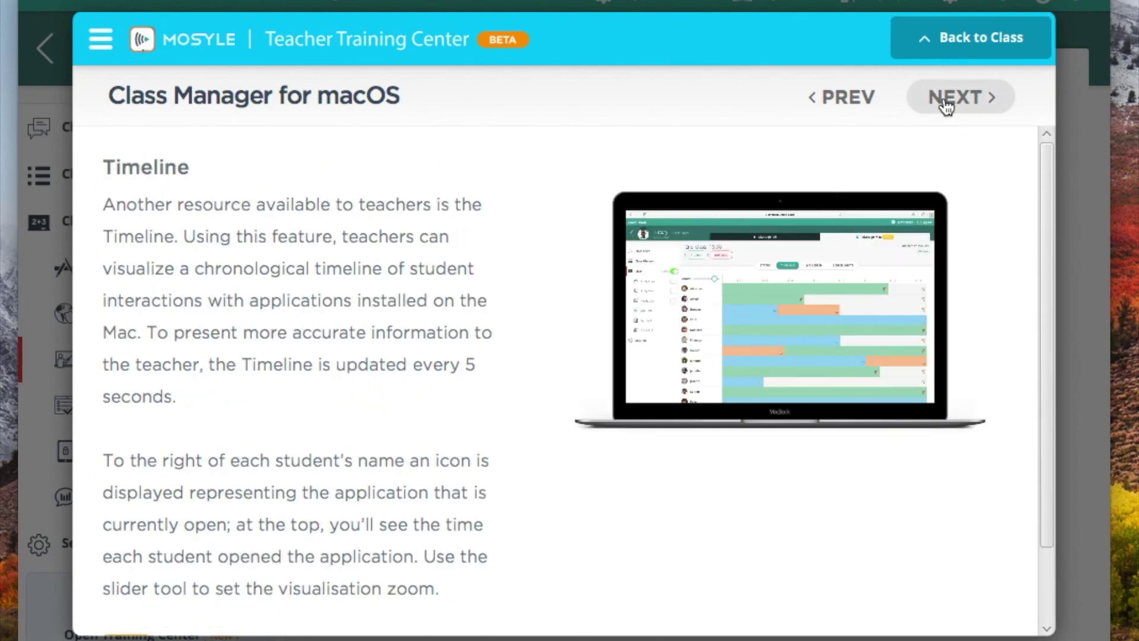
Leave the training center and return to the main Class area of the Mac class
left_click(930, 51)
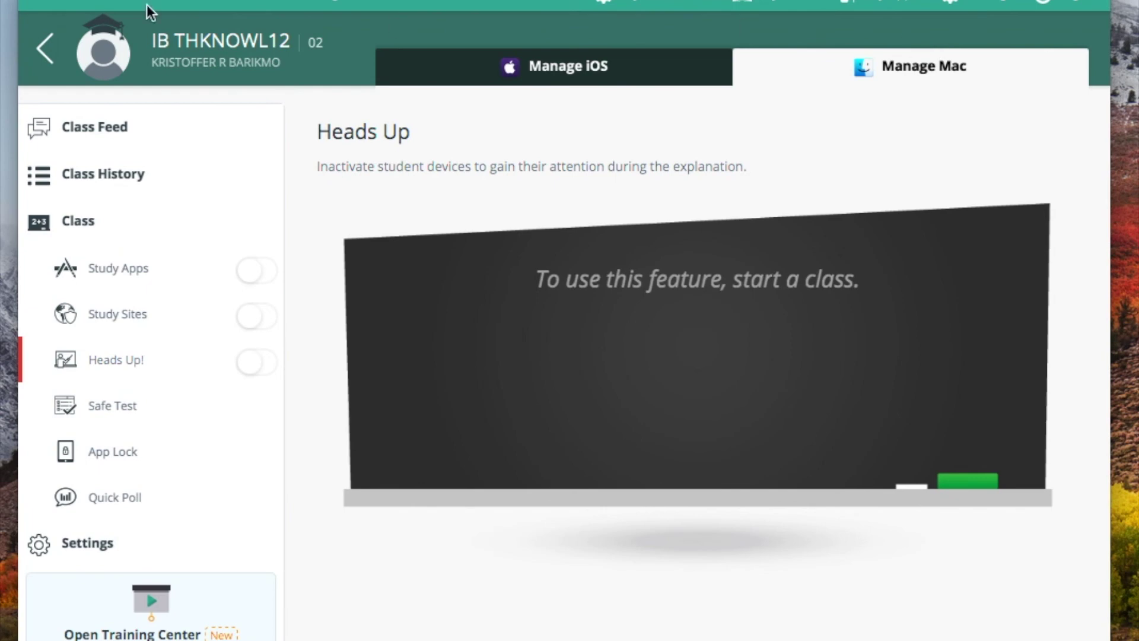
left_click(91, 230)
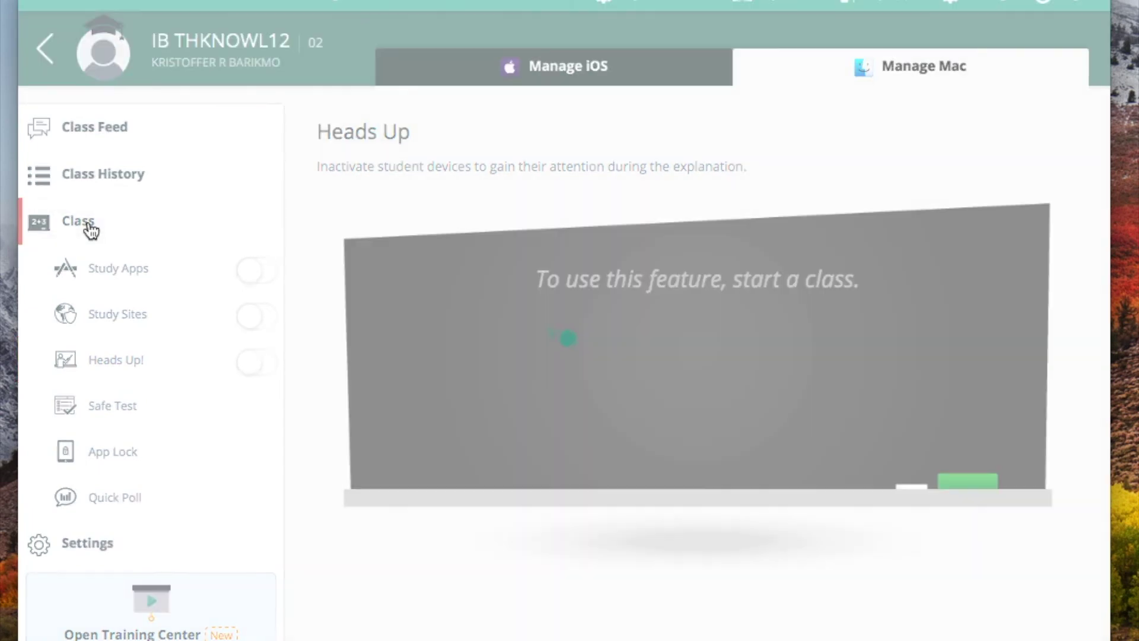